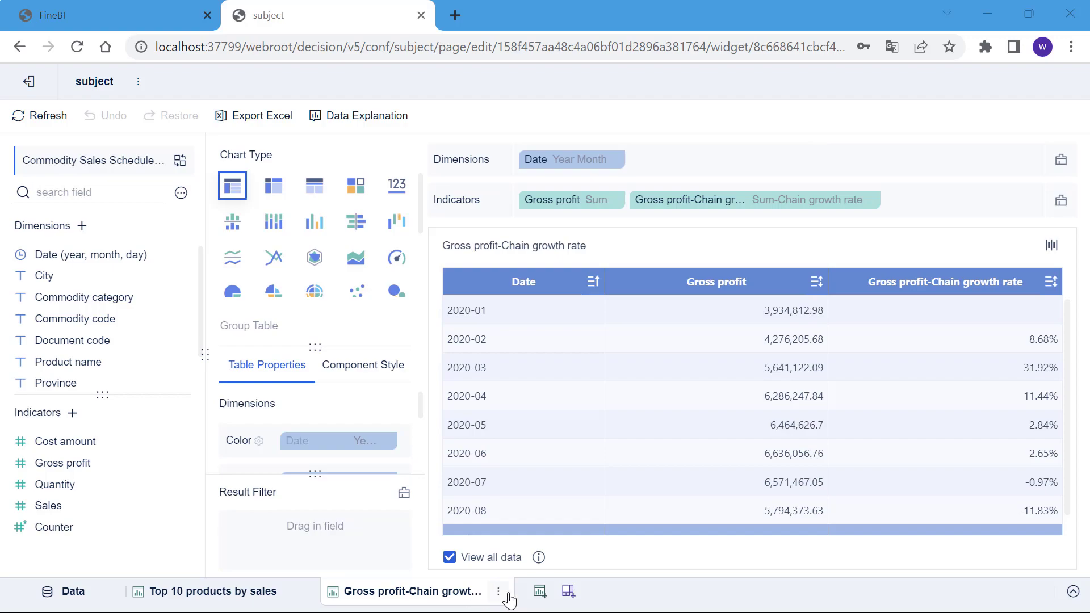
Duplicate the Gross profit-Chain growth rate component and change the copy's chart type to Custom Chart.
click(499, 592)
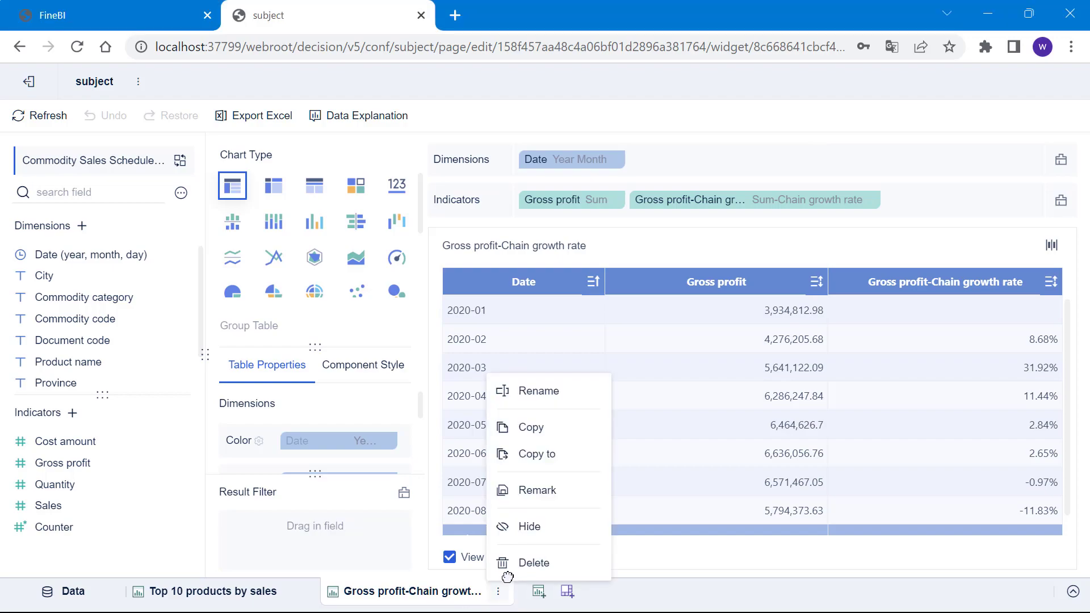
click(531, 428)
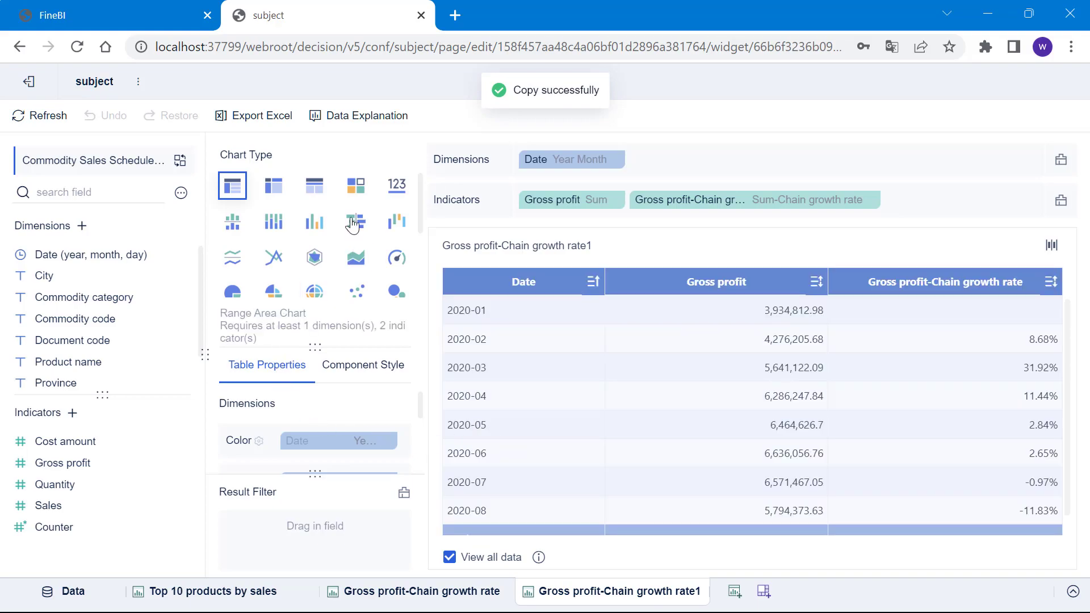
click(358, 188)
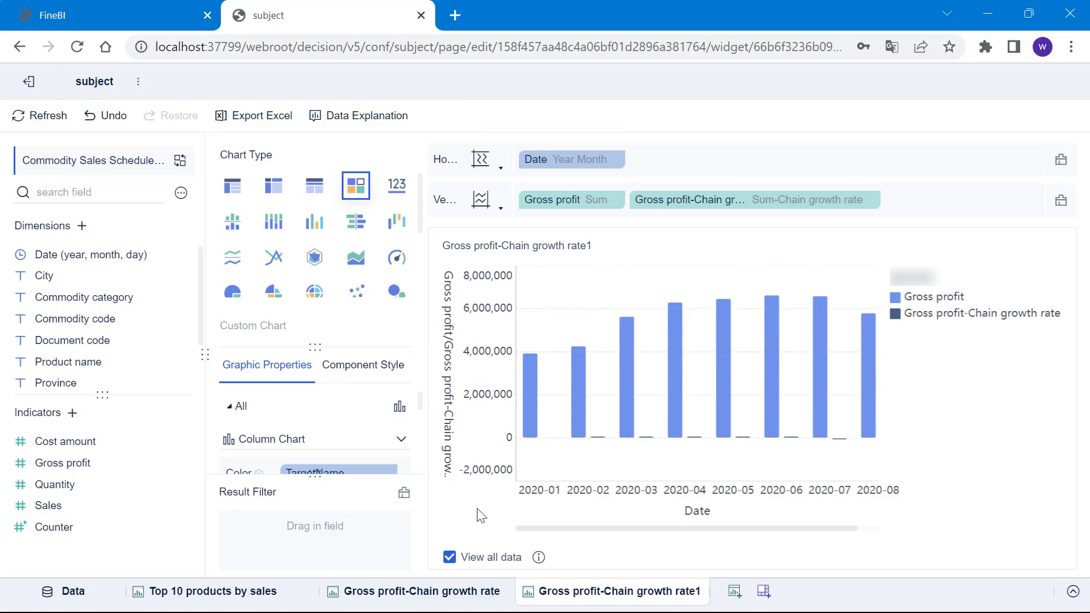
Change the graphic type of the Gross profit(Sum) indicator from column chart to line.
click(231, 413)
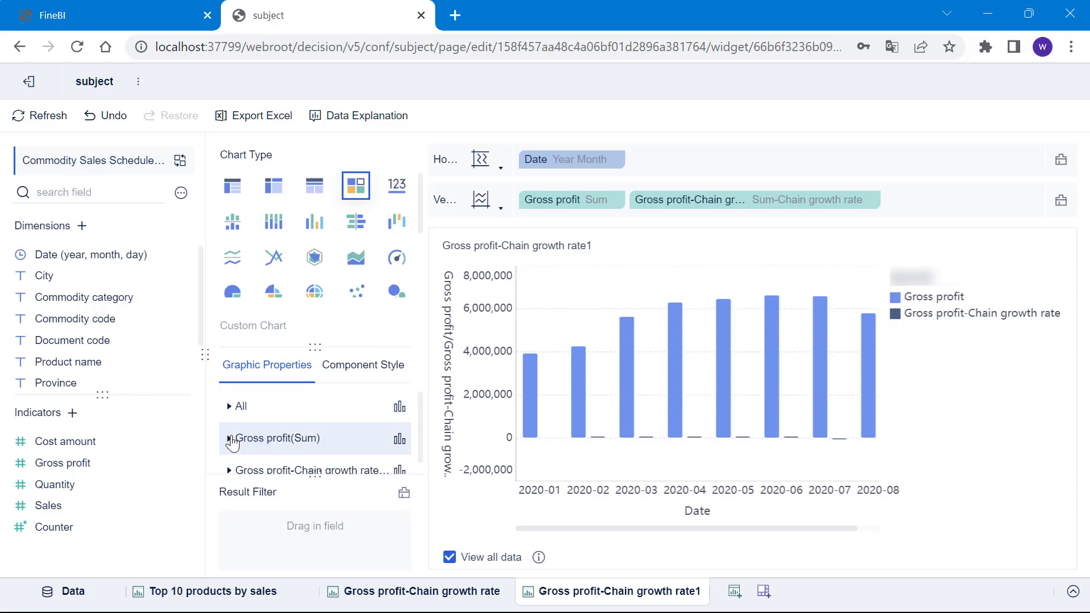
click(233, 442)
scroll(233, 442, down, 2)
scroll(235, 444, up, 2)
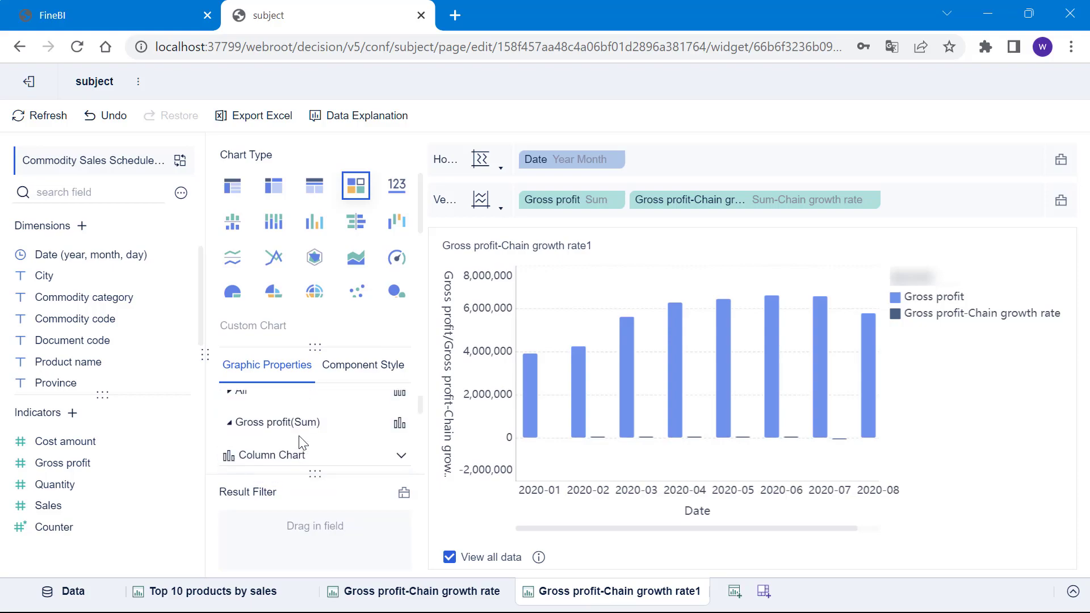
click(234, 440)
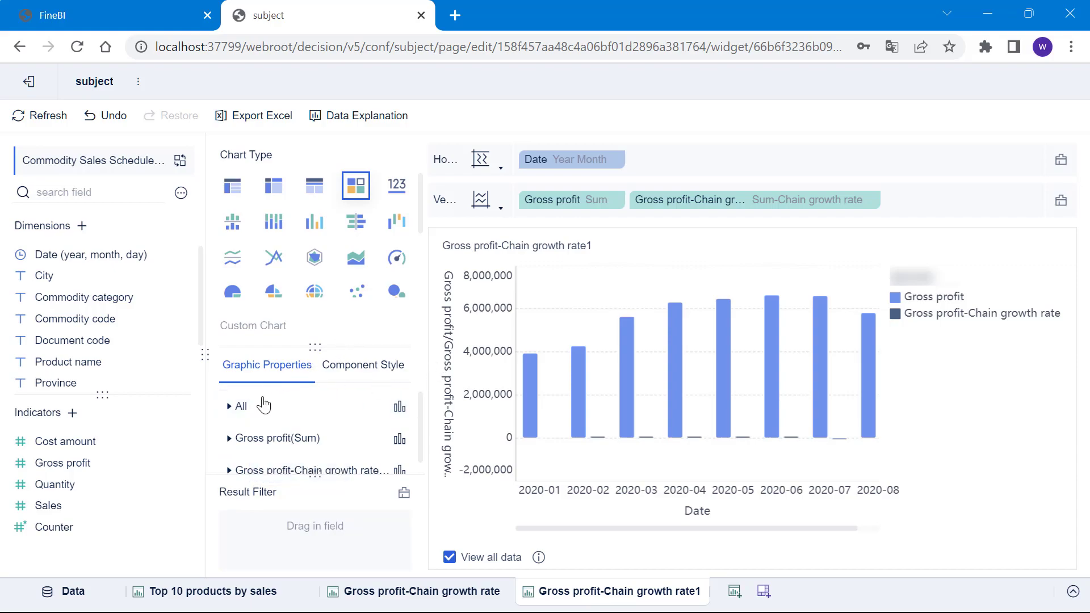
click(229, 441)
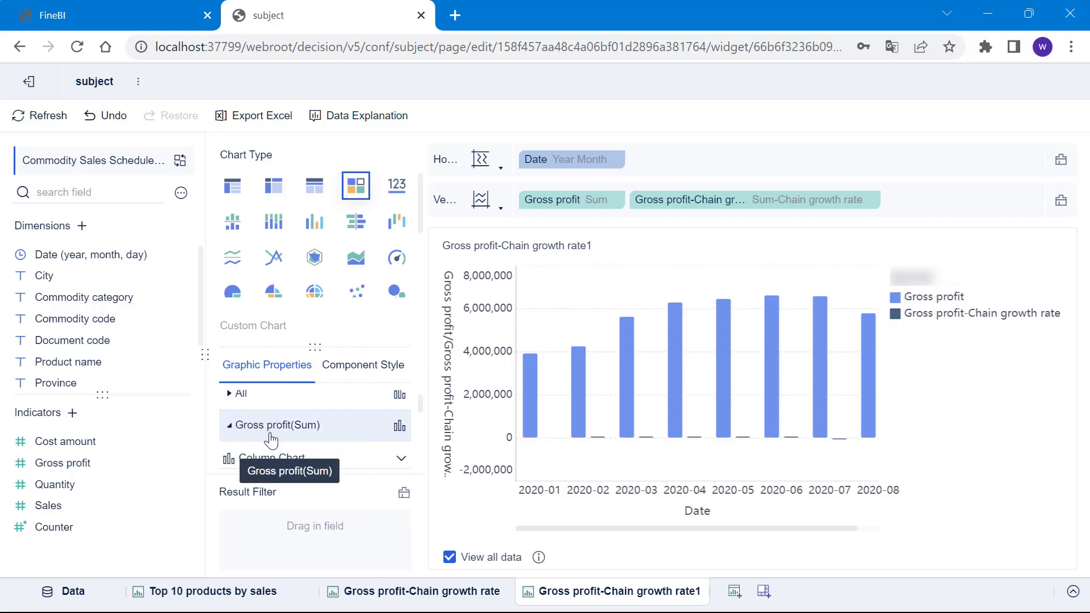
scroll(284, 442, down, 2)
scroll(365, 438, up, 2)
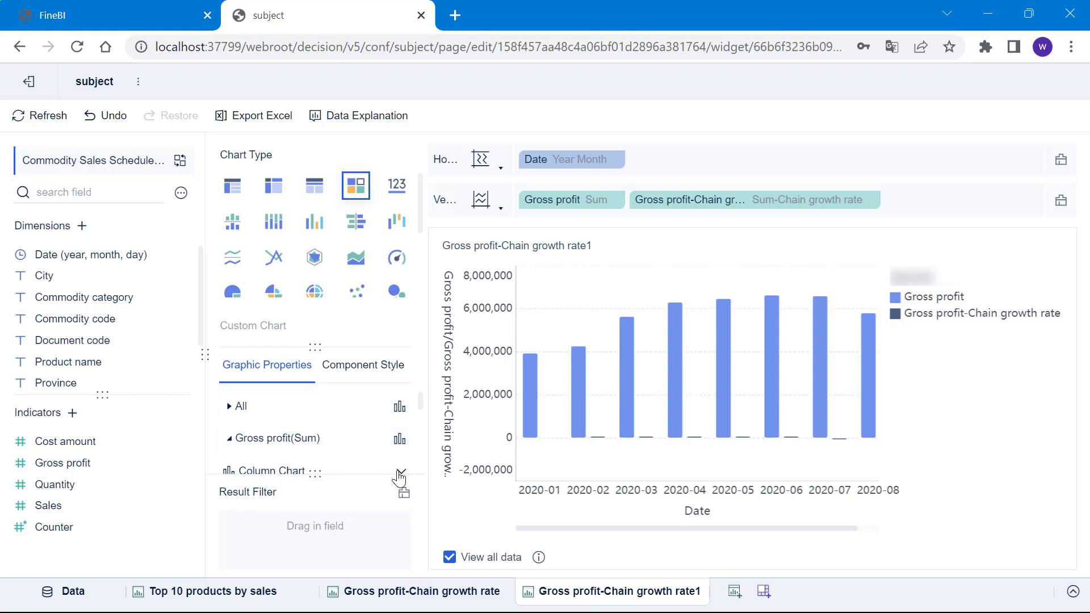
click(400, 471)
click(270, 344)
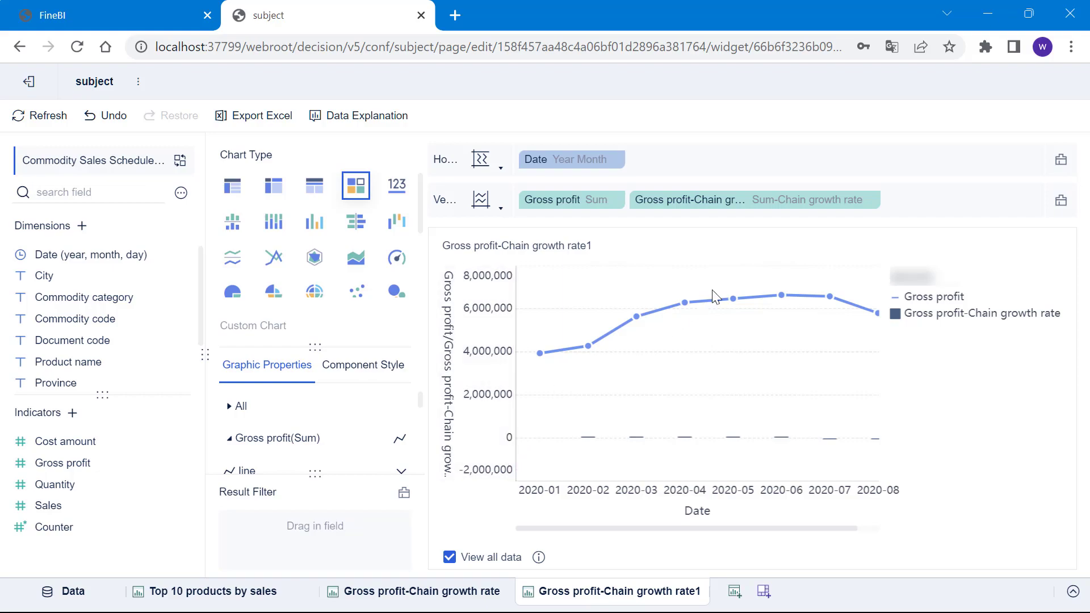
Assign the Gross profit-Chain growth rate indicator to the Right-value Axis and view the chart's last months.
click(870, 201)
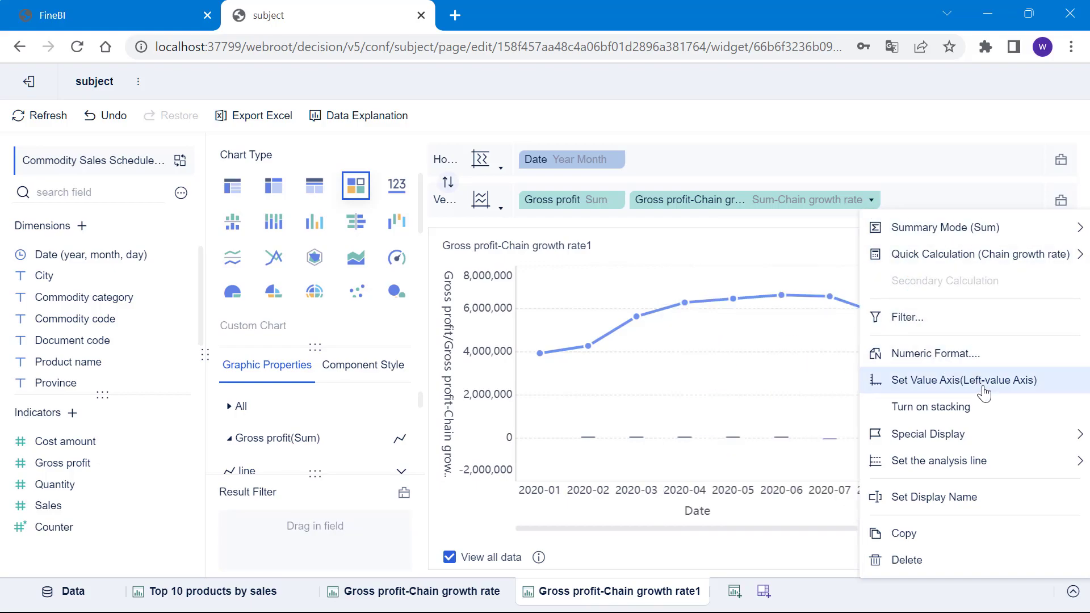
click(964, 388)
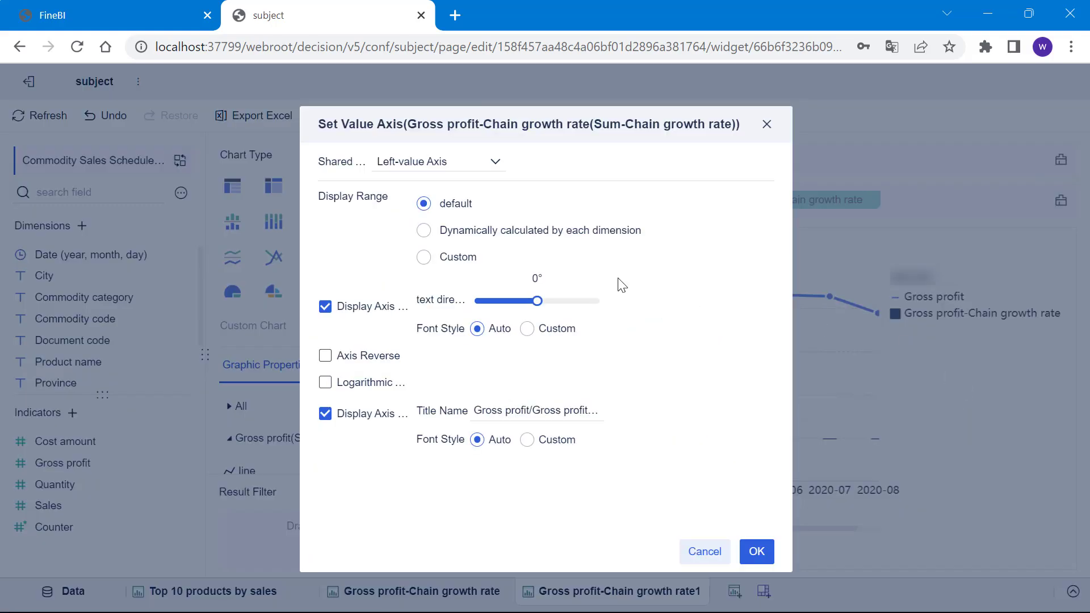
click(496, 166)
click(467, 220)
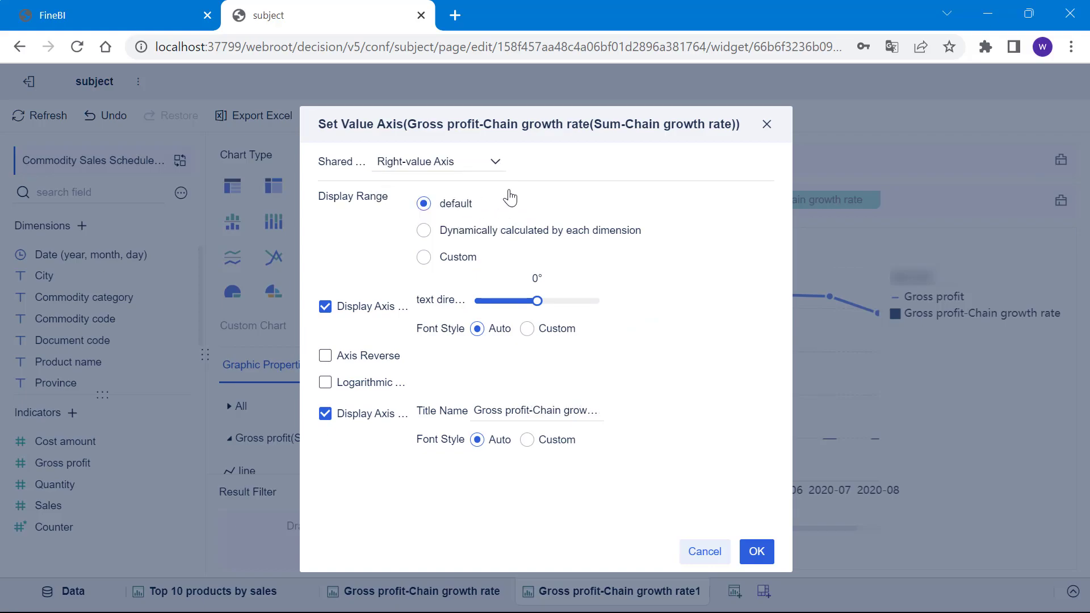
click(756, 551)
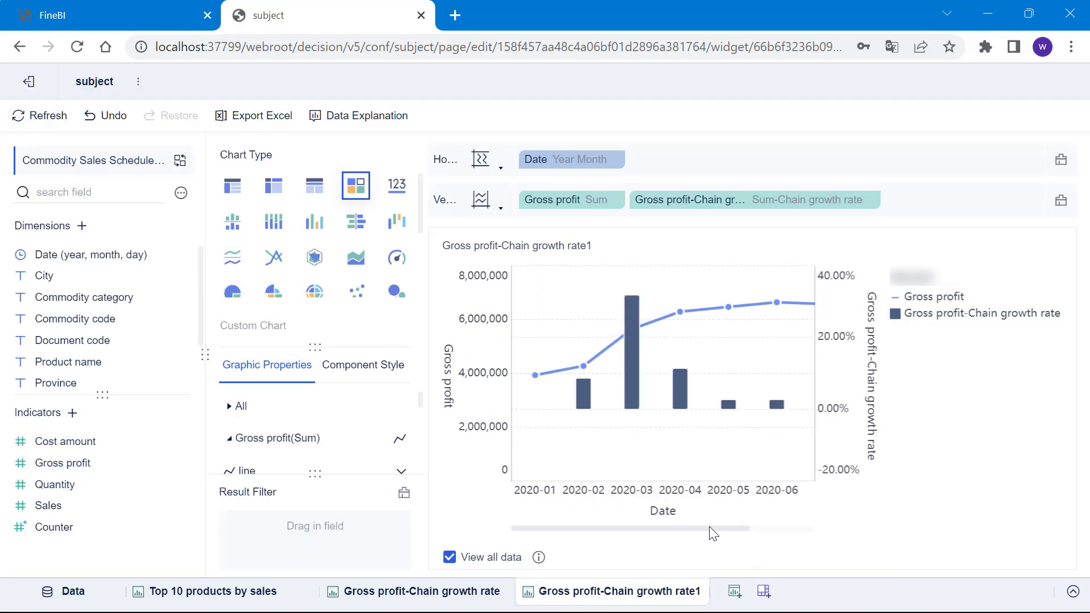
drag(717, 534, 795, 529)
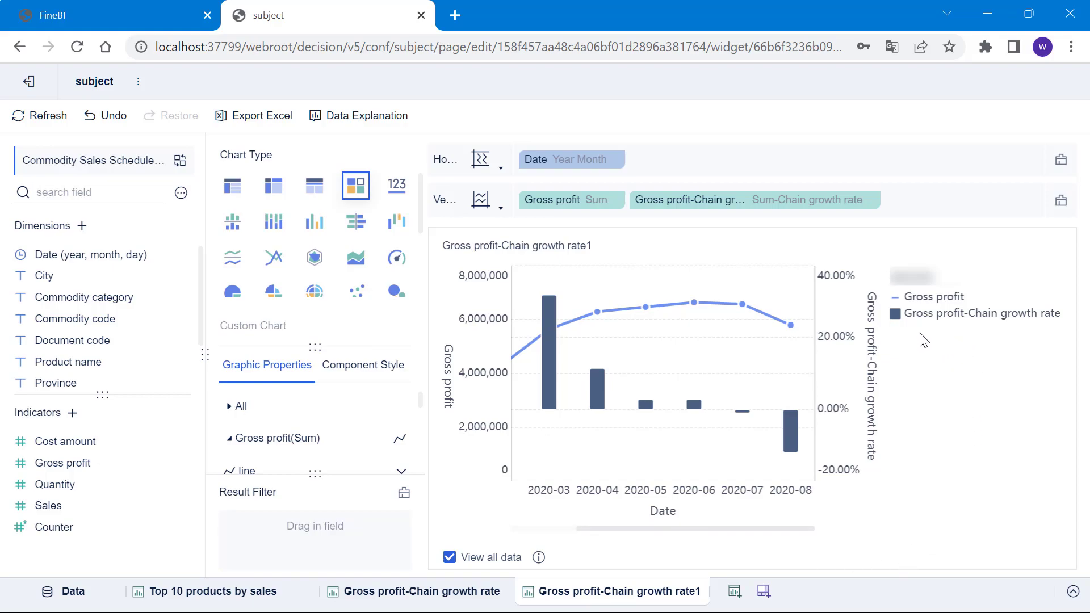
Set the legend location in the component style to centred below the chart.
click(362, 364)
scroll(290, 414, down, 3)
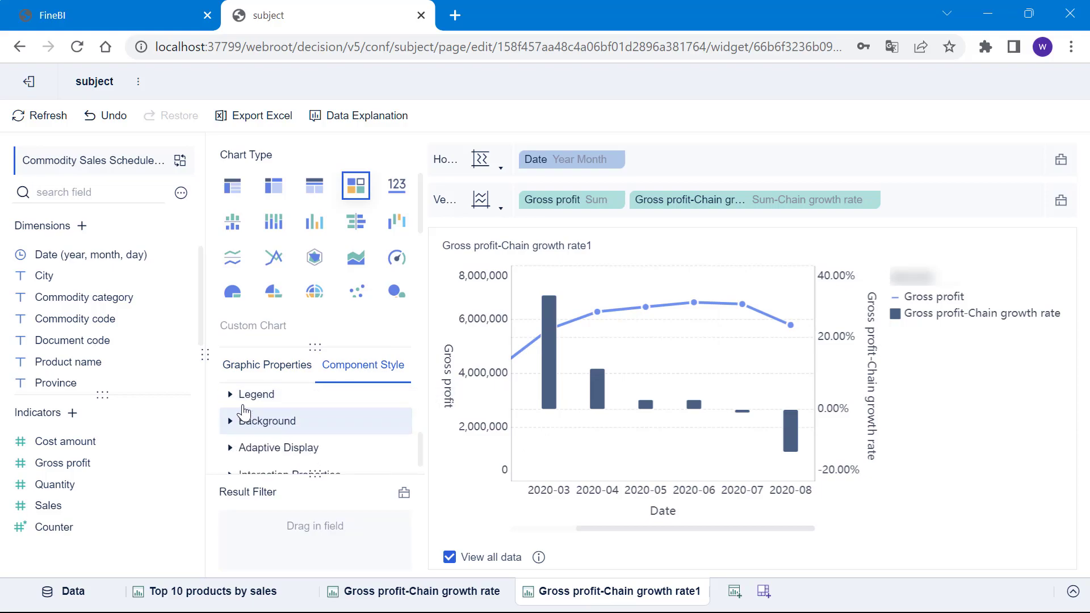
click(261, 393)
scroll(283, 432, down, 5)
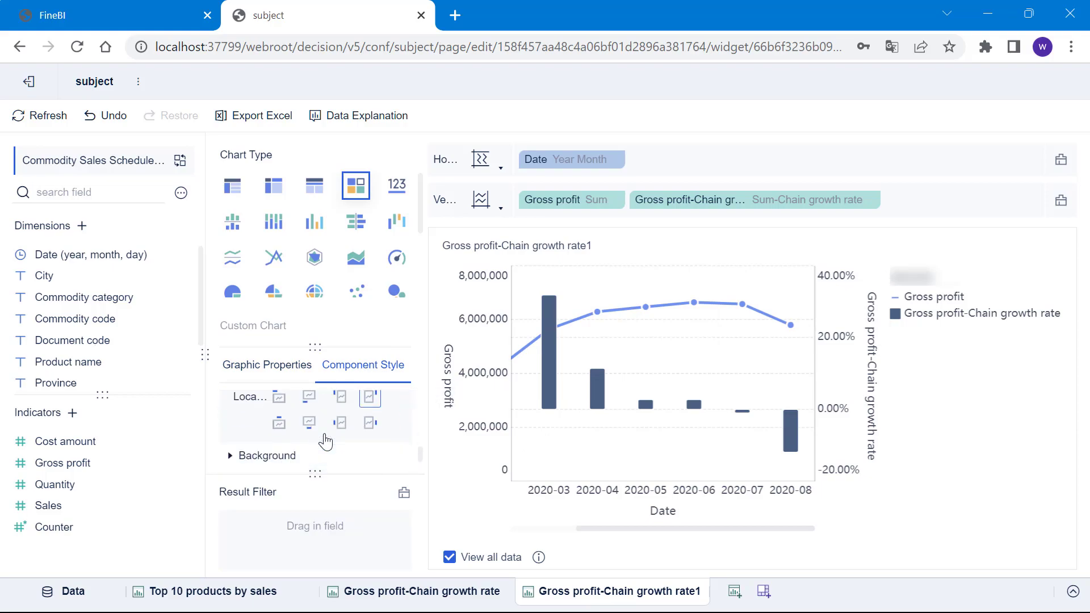
click(307, 412)
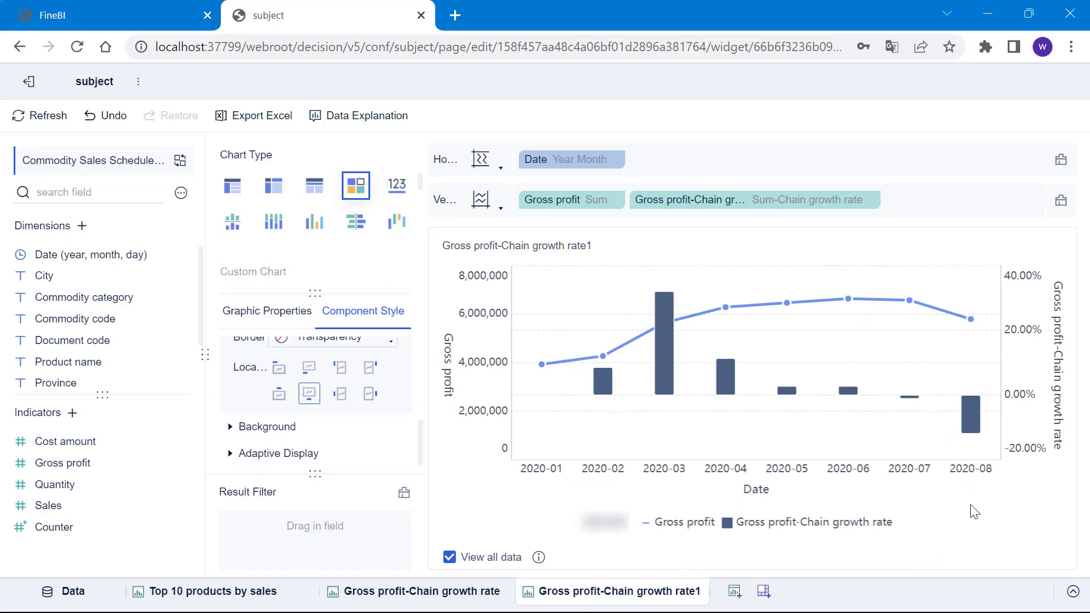
Color the Gross profit-Chain growth rate columns by Gross profit, using the Chain growth rate quick calculation for the color field.
click(259, 319)
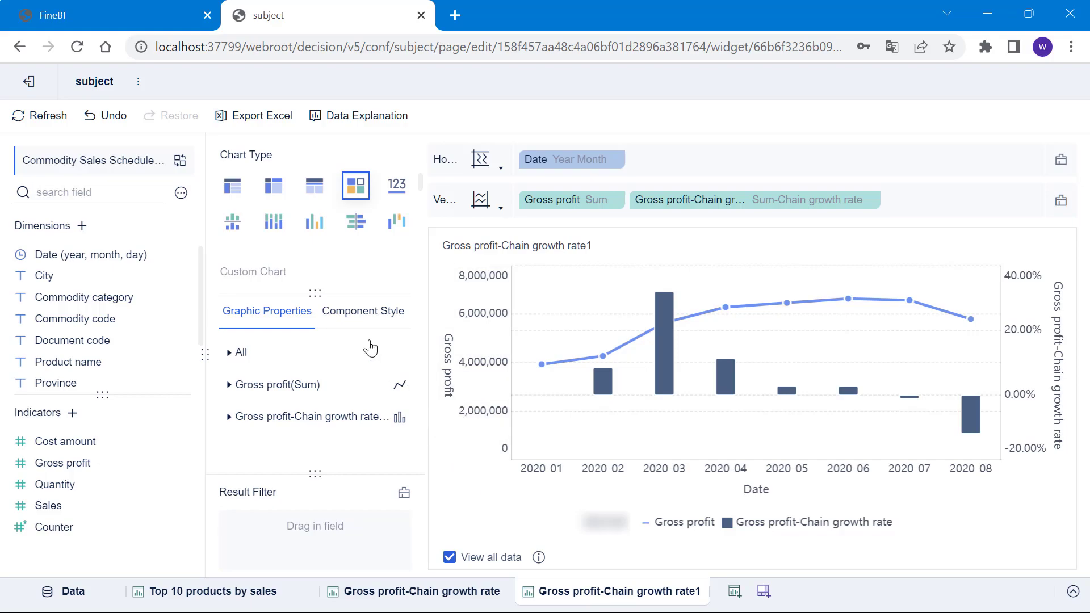
click(229, 417)
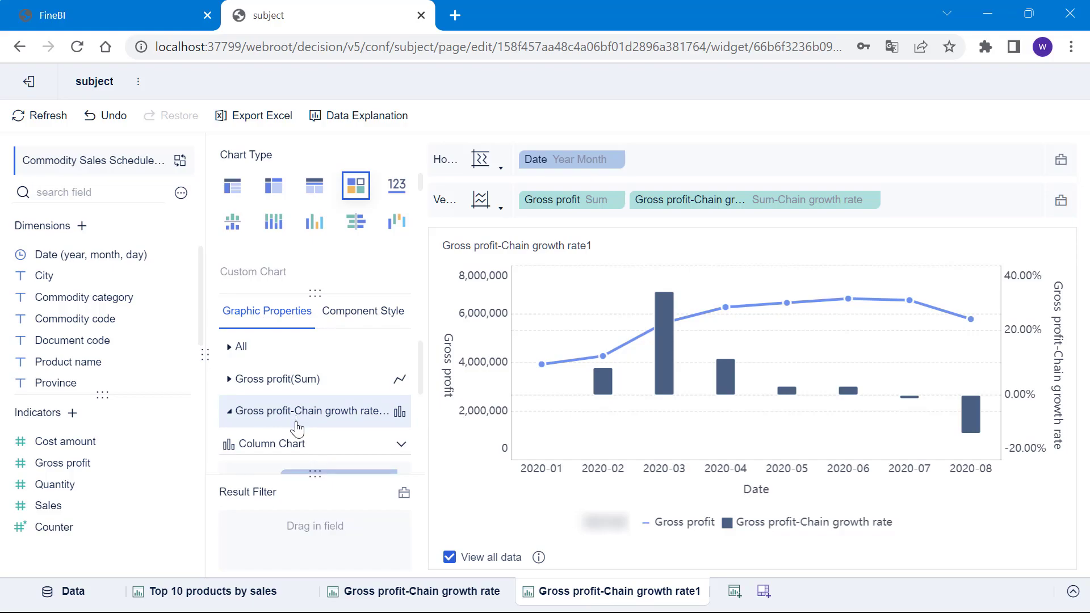
drag(62, 463, 335, 394)
click(389, 397)
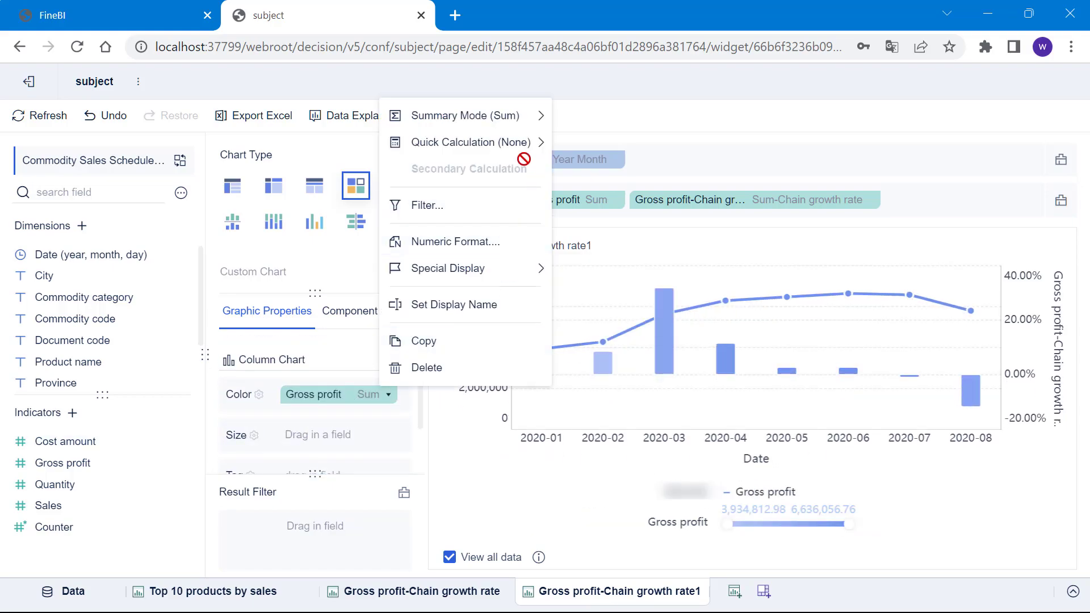
mouse_move(522, 148)
mouse_move(716, 239)
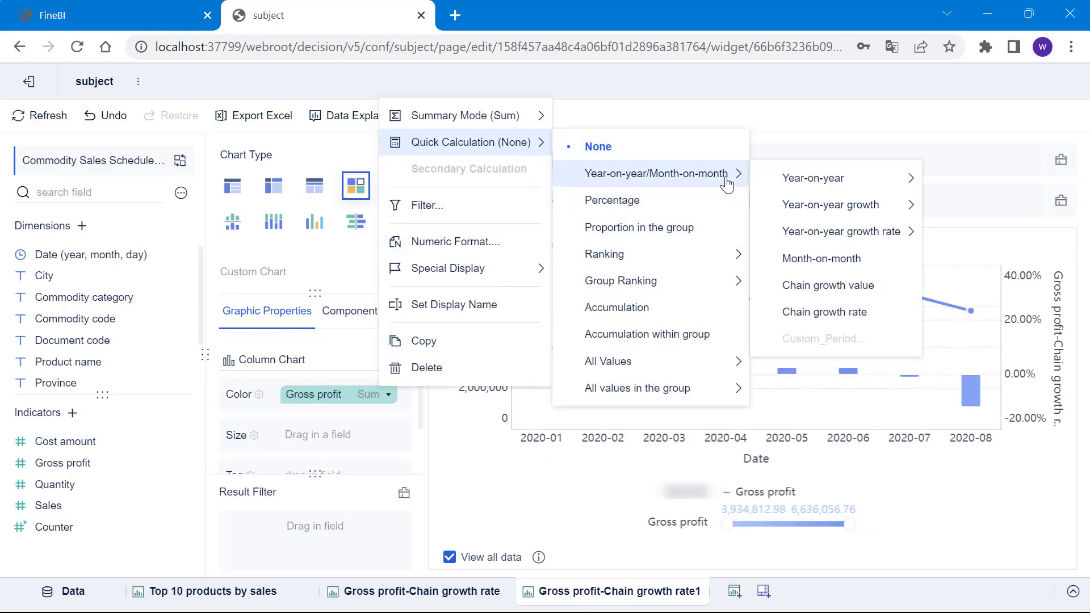
click(827, 314)
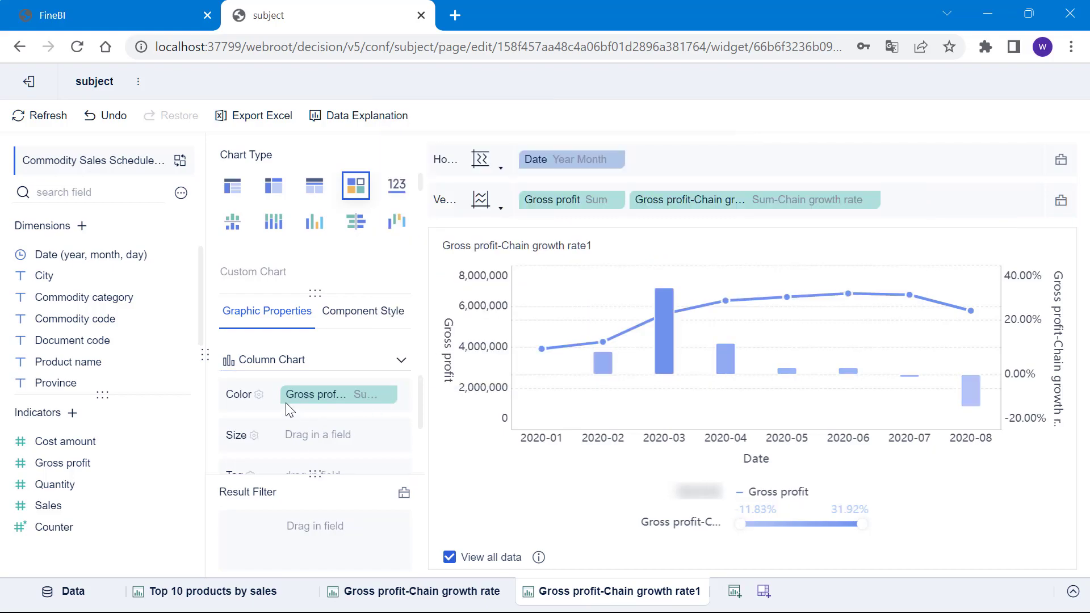
Switch the column color to a custom Area Gradient with 2 intervals and set the first interval's upper limit to 0.
click(258, 394)
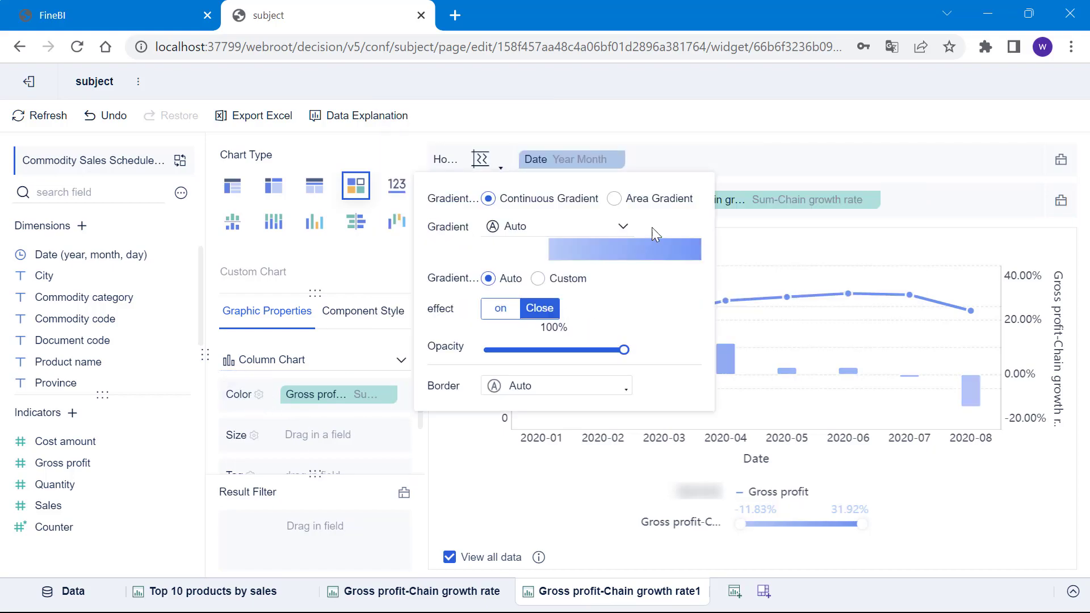
click(614, 198)
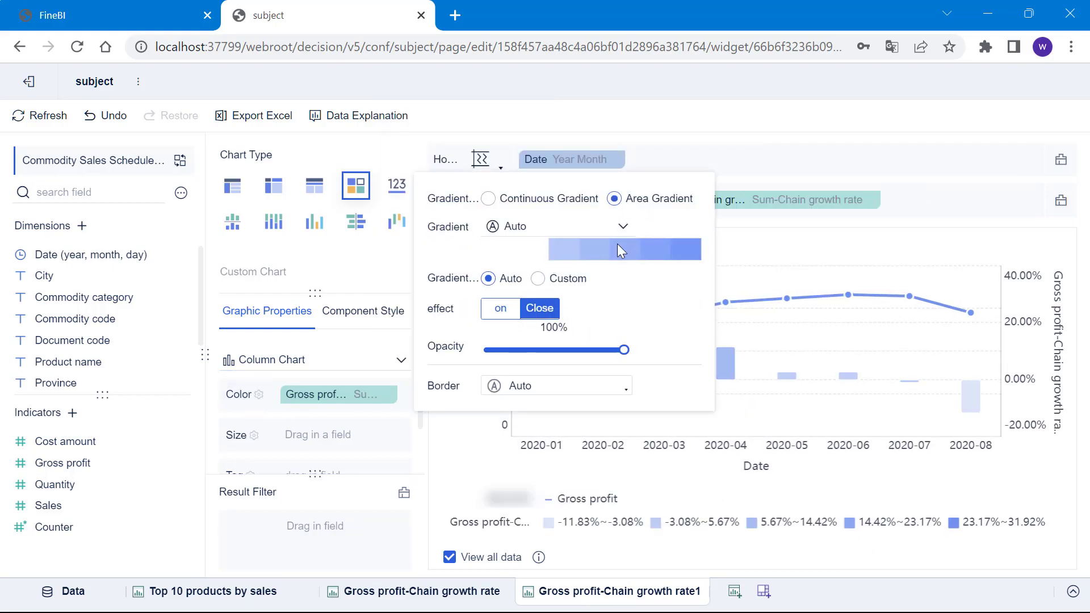
click(539, 278)
double_click(541, 318)
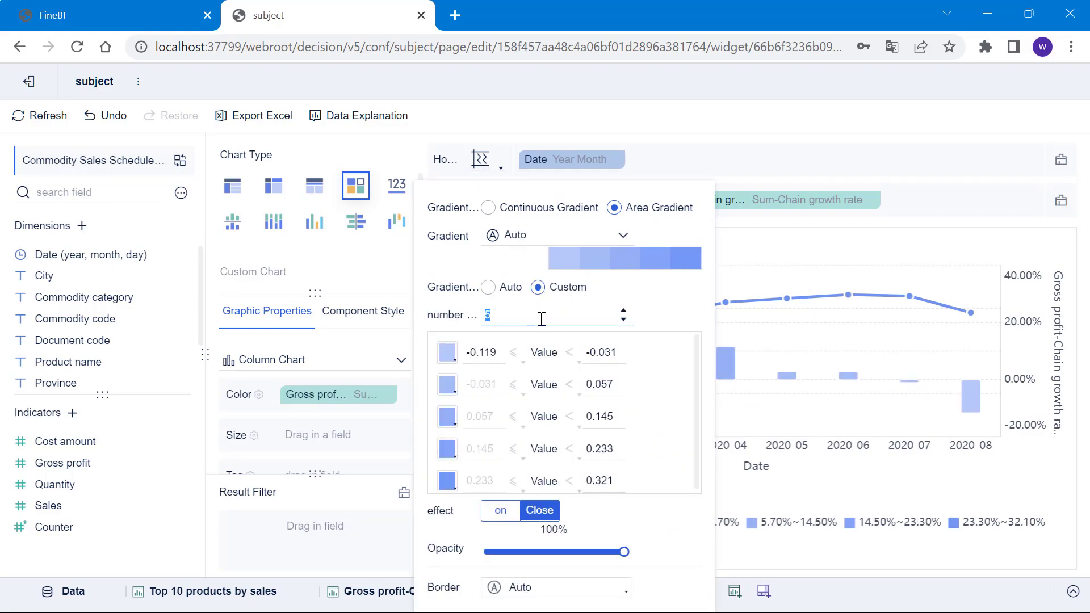
text(2)
double_click(605, 353)
text(0)
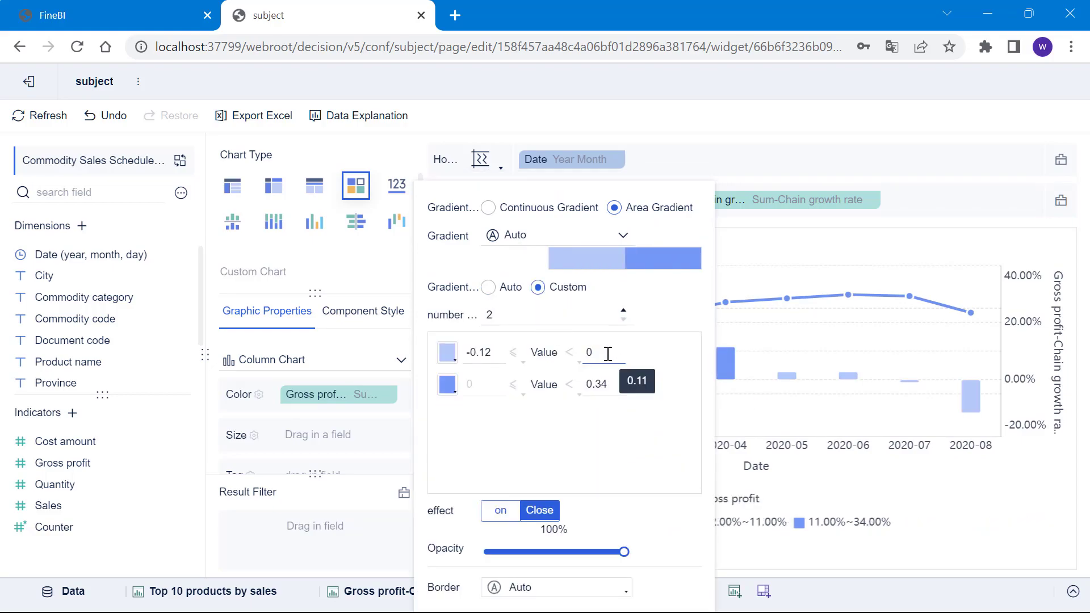
Give the interval below 0 the pinkish-red recommended color and close the color settings.
click(449, 355)
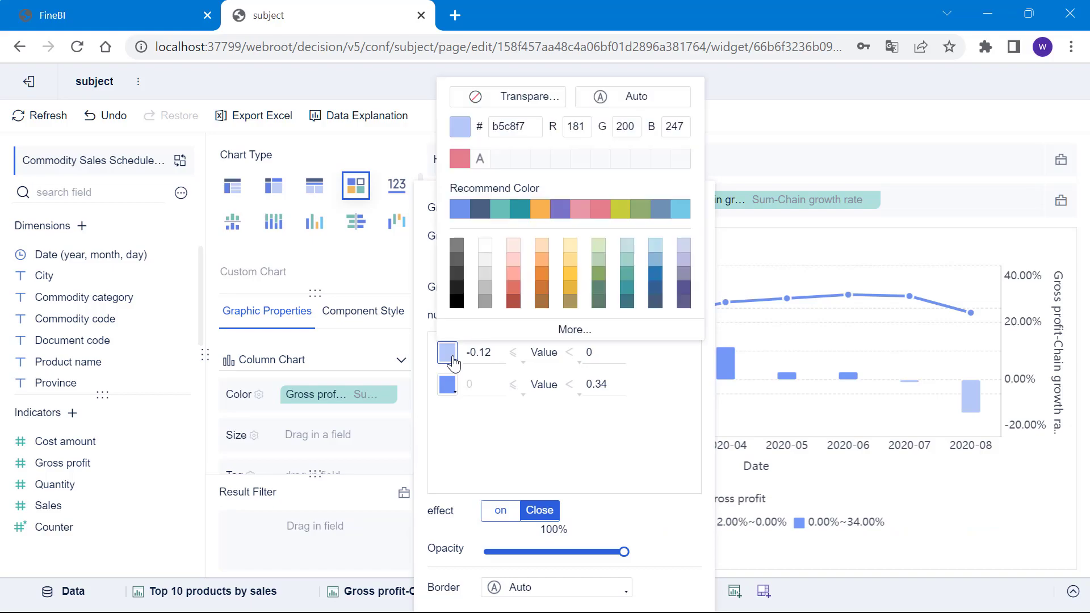
click(600, 209)
click(985, 516)
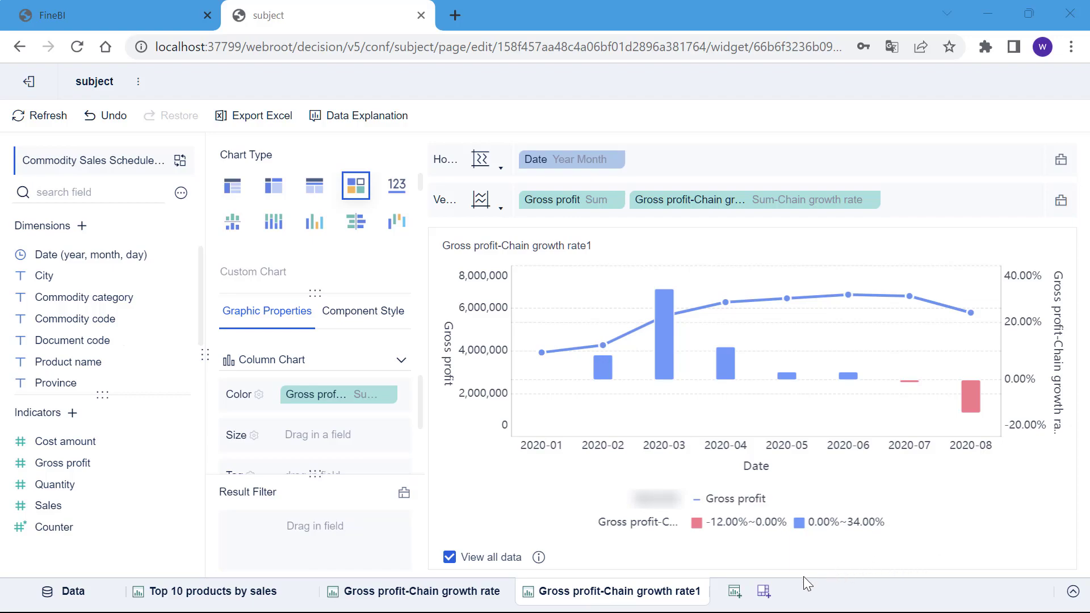
Add a new component and switch its dataset to the Commodity Sales Schedule table.
click(735, 591)
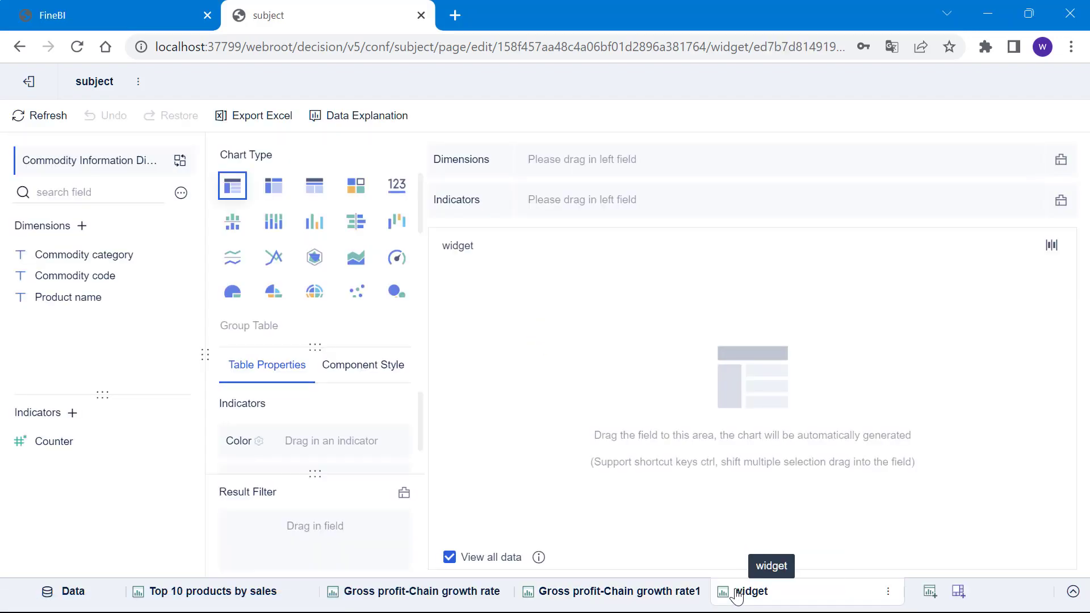
click(179, 162)
click(250, 265)
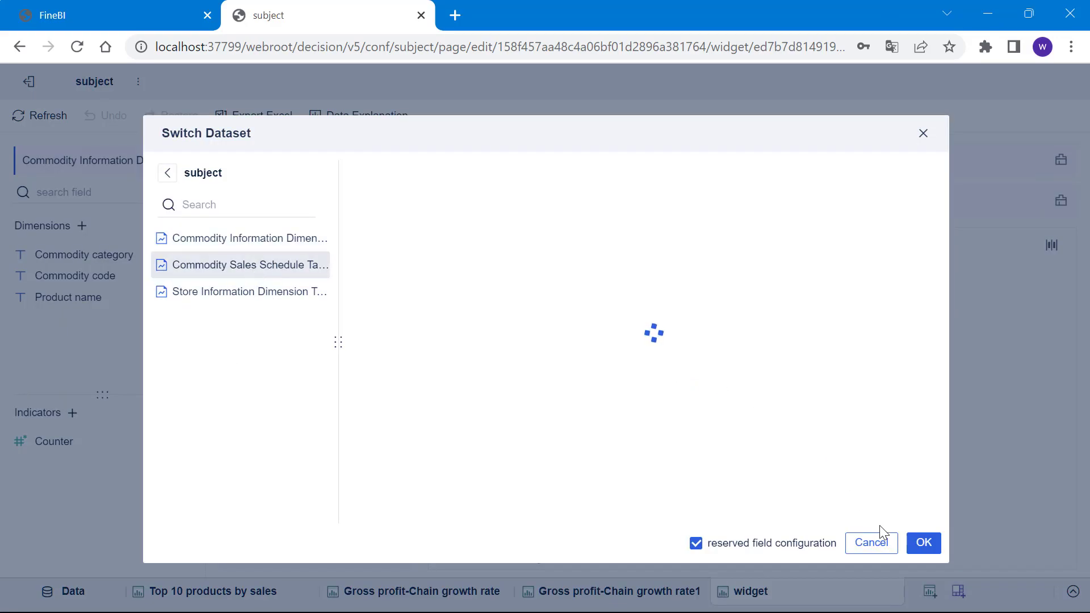
click(924, 544)
click(926, 544)
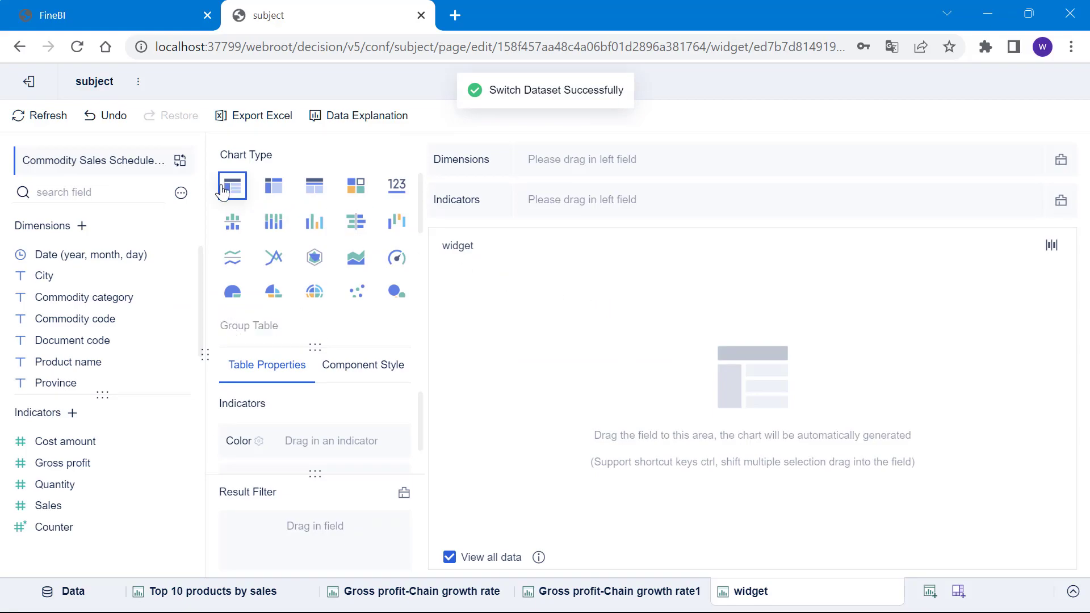
Add Commodity category as the dimension and Sales as the indicator of the new group table.
drag(126, 301, 599, 166)
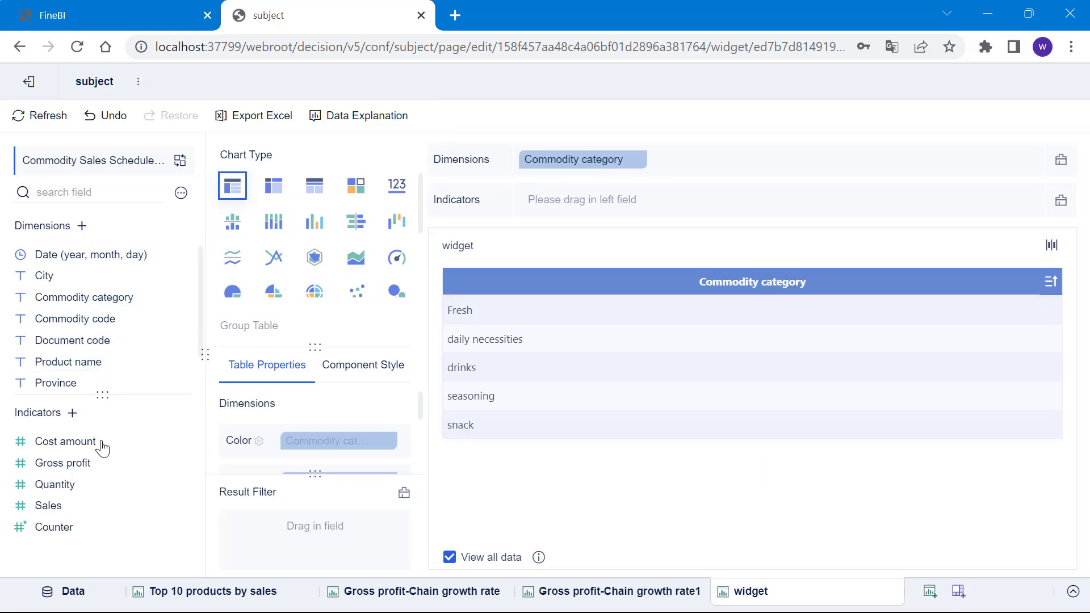
drag(78, 513, 588, 212)
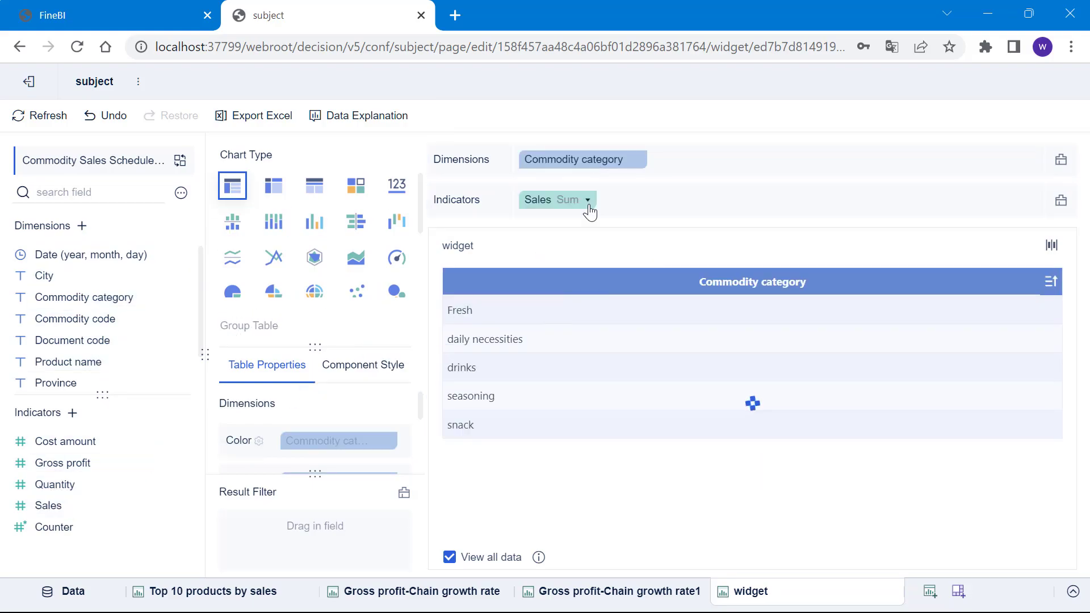
Apply the Percentage quick calculation to the Sales indicator and rename the field Sales percentage.
click(588, 205)
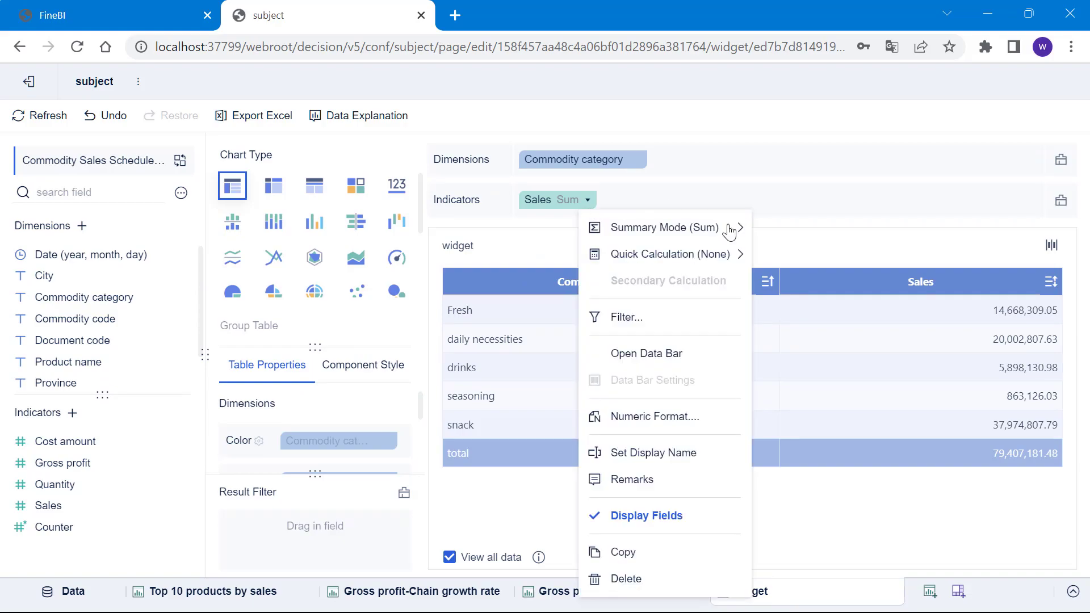
mouse_move(731, 253)
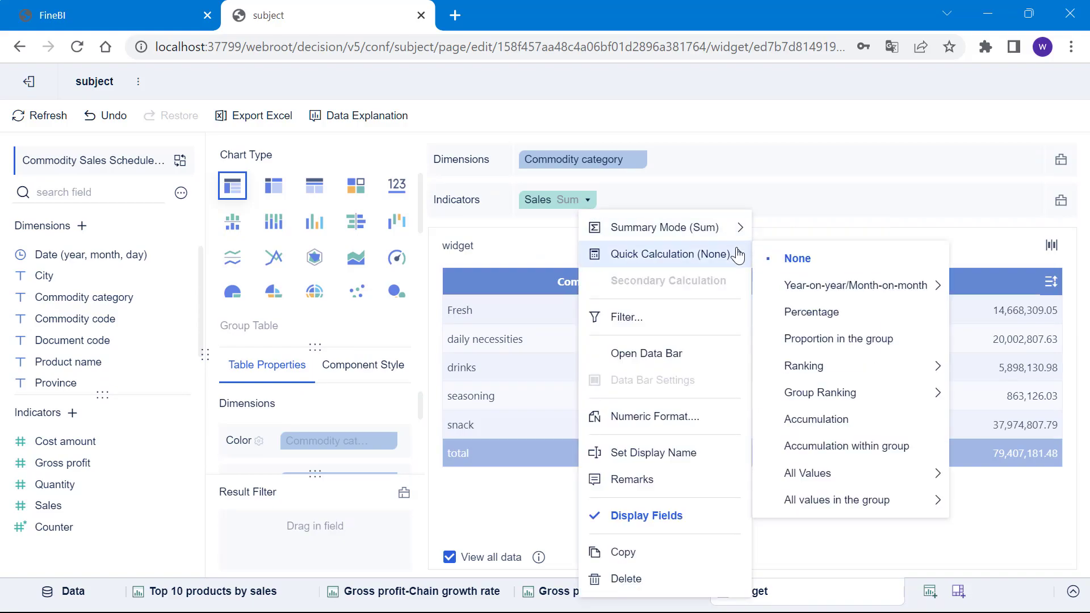
click(821, 316)
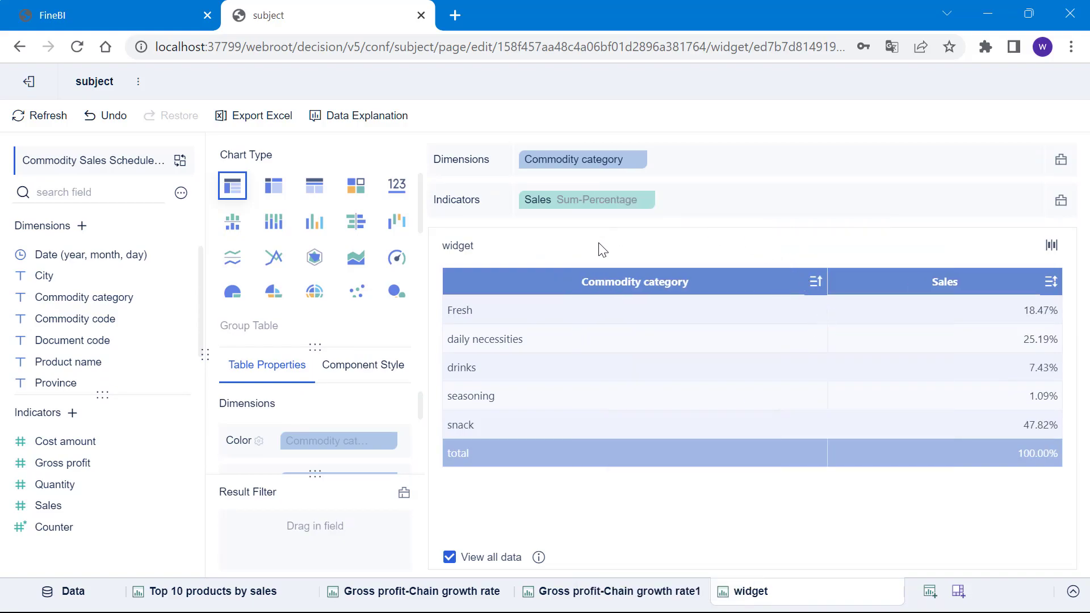
double_click(544, 201)
click(566, 202)
text(percentage)
click(565, 238)
Change the group table to a Pie Chart and enlarge the graphic properties area.
scroll(273, 238, down, 2)
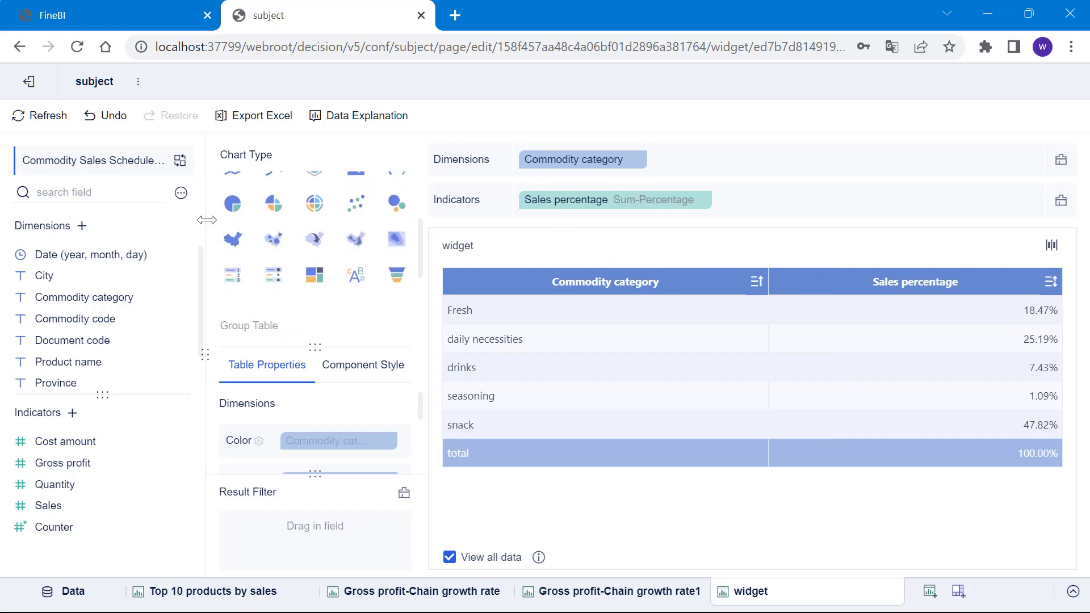
click(235, 212)
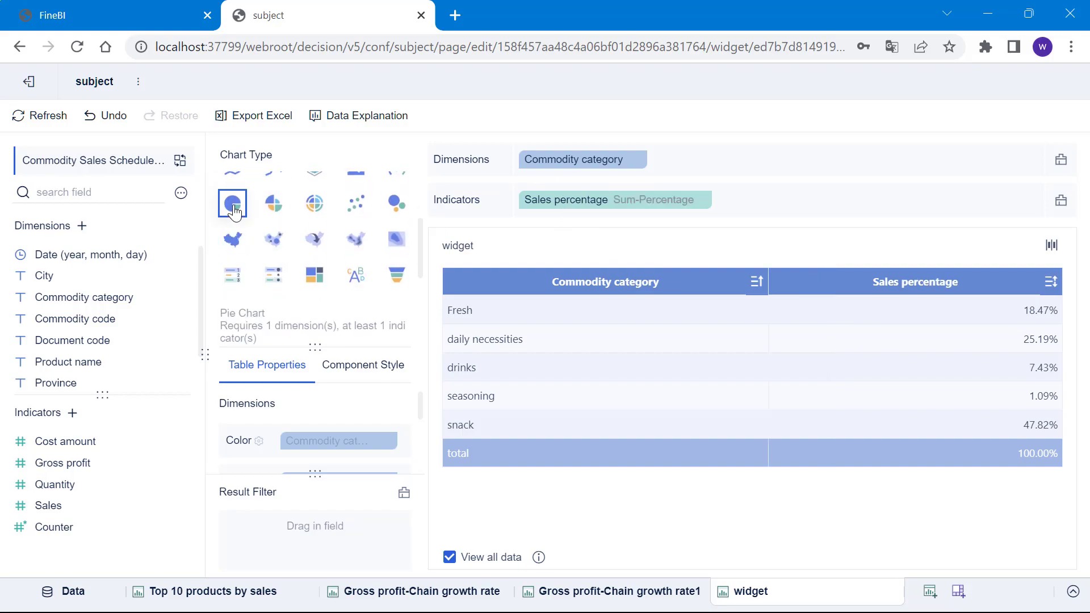
drag(328, 345, 307, 259)
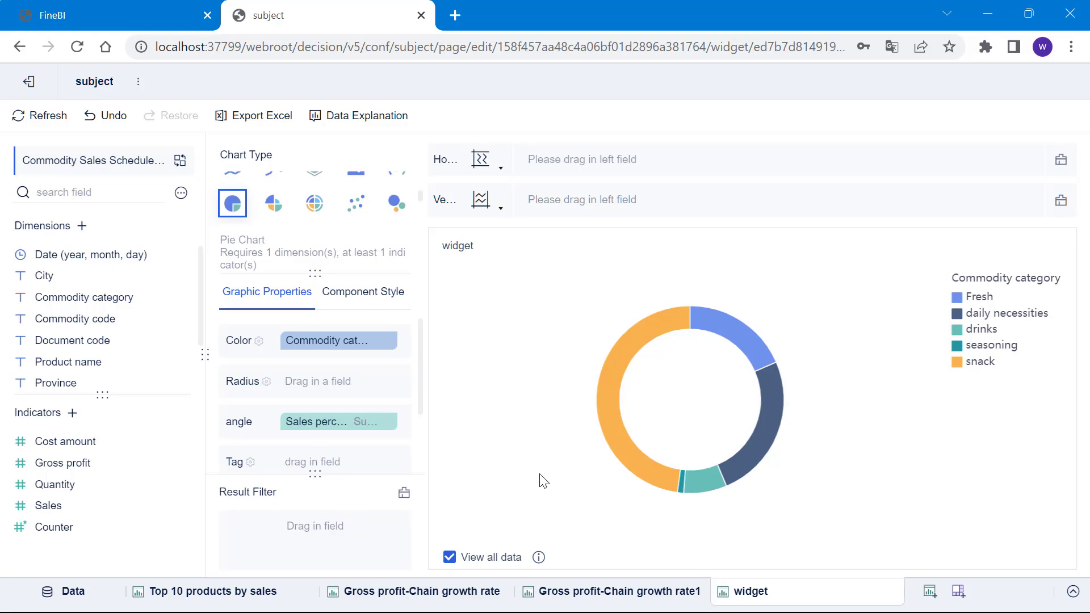
Label the pie chart with Commodity category, Sales, and a second Sales field using the Percentage quick calculation.
mouse_move(620, 424)
scroll(397, 386, down, 3)
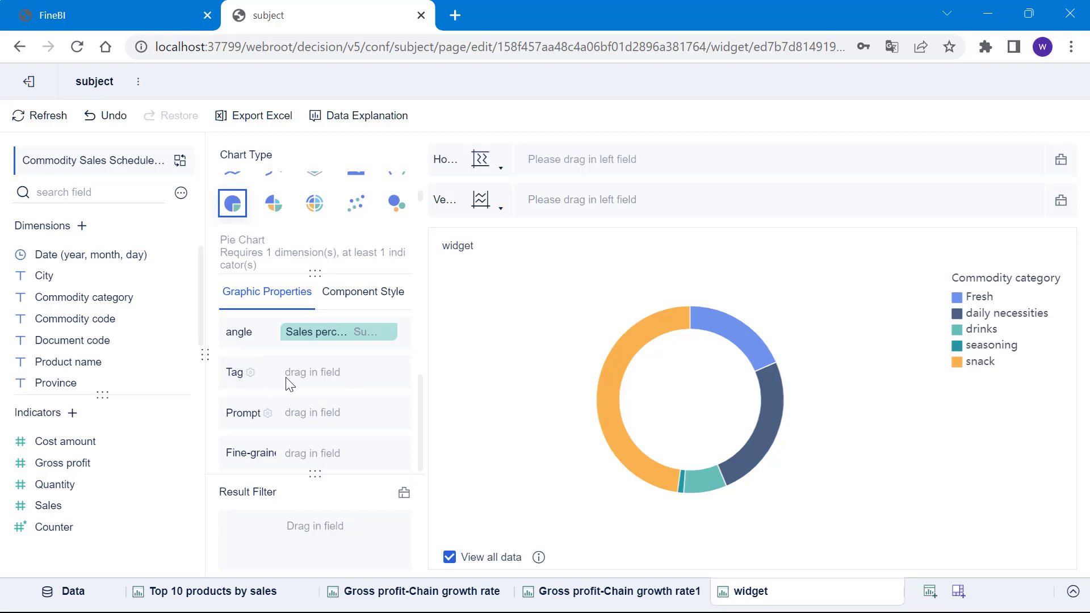
drag(170, 298, 311, 372)
drag(75, 507, 338, 408)
click(388, 411)
mouse_move(536, 161)
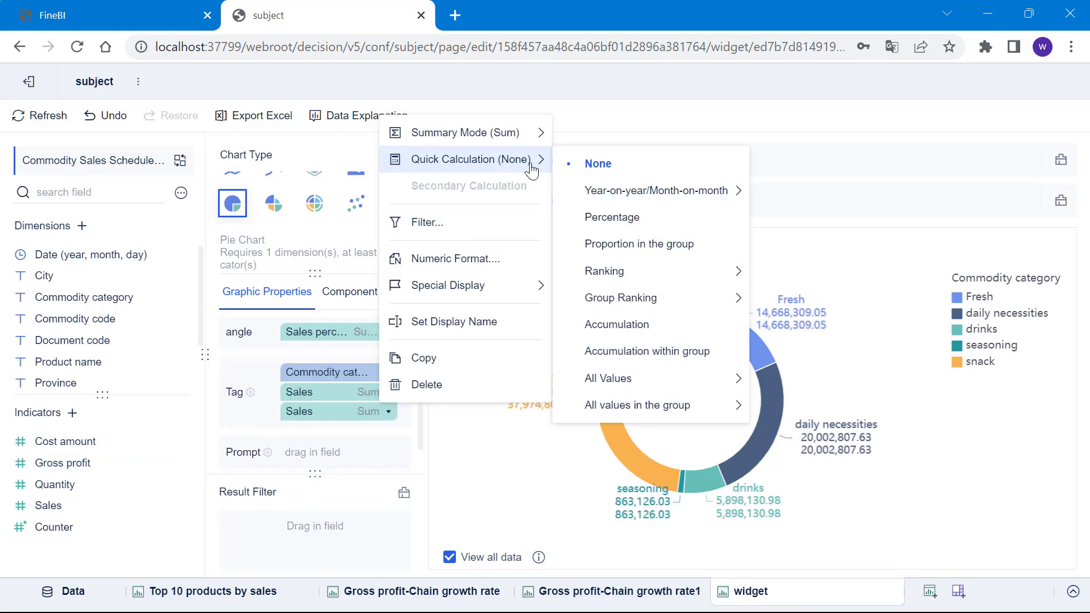
click(613, 214)
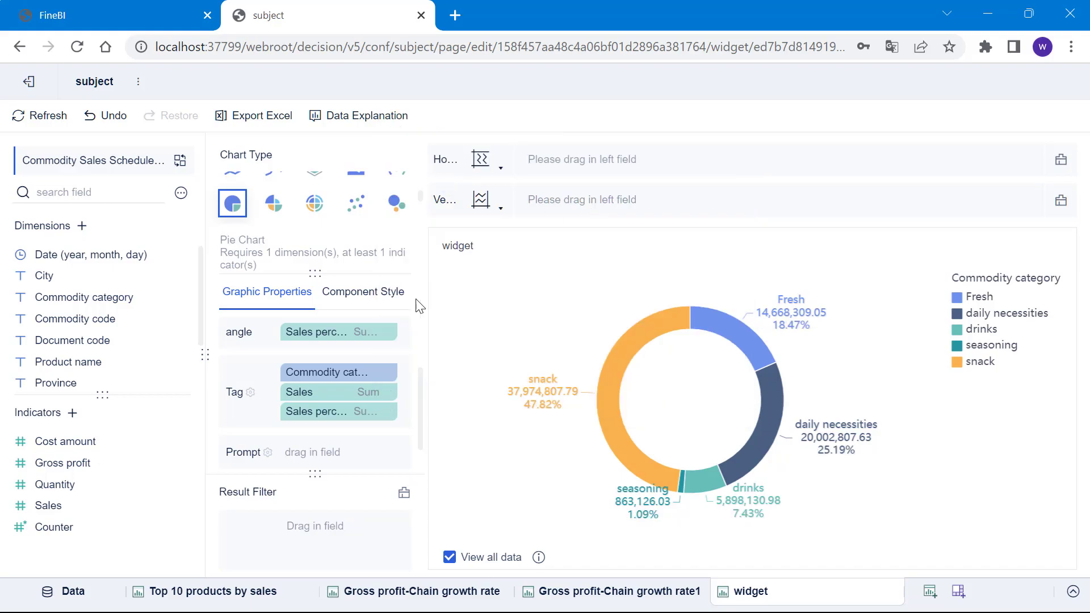
click(388, 333)
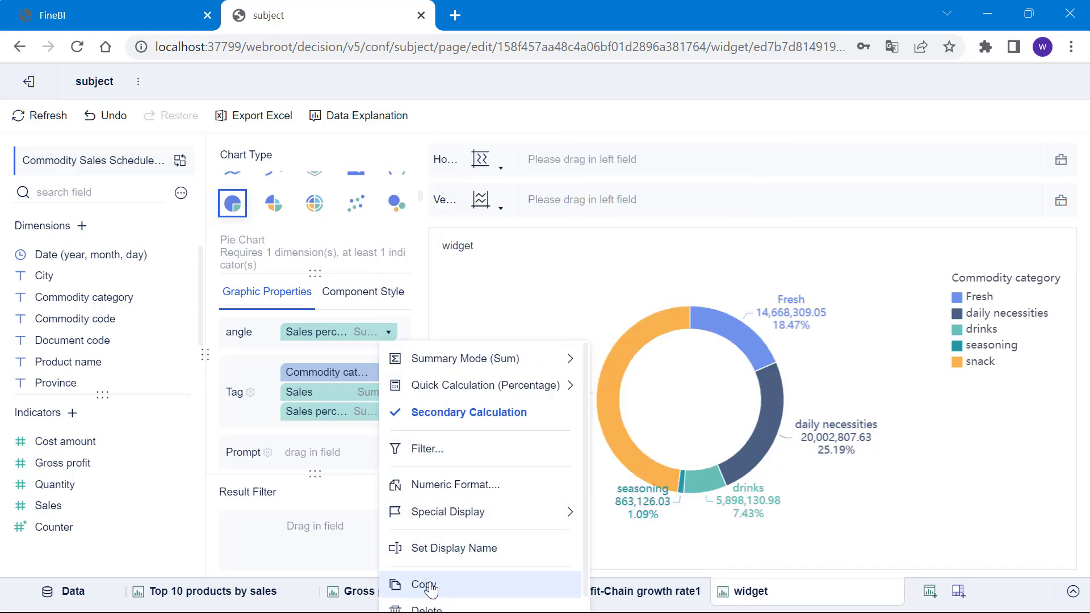
Rename the pie chart component as "Sales percentage of different commdity categories".
click(782, 555)
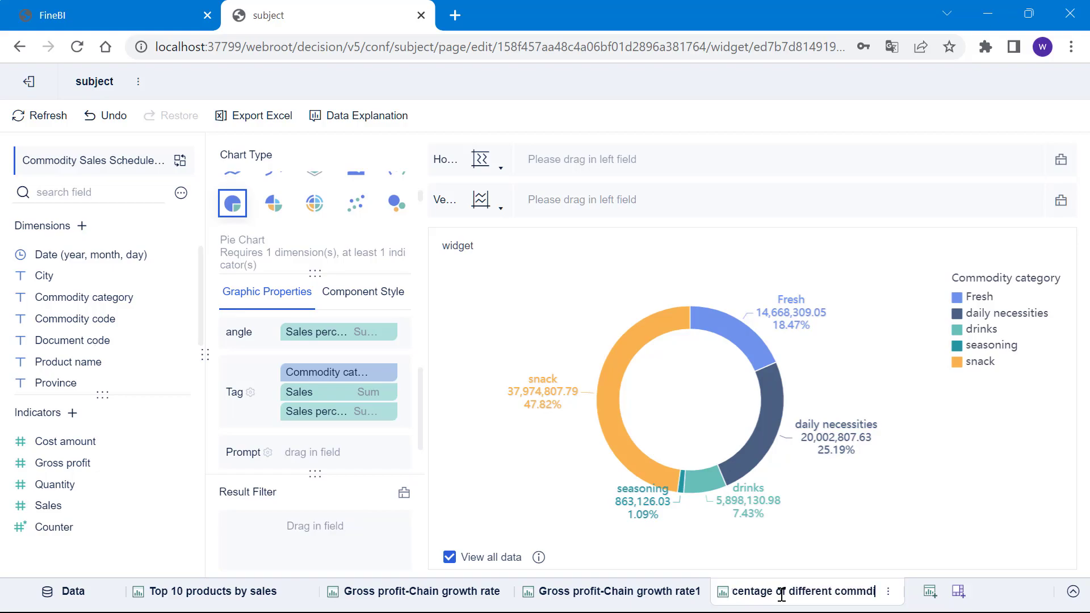
text(categories)
key(Return)
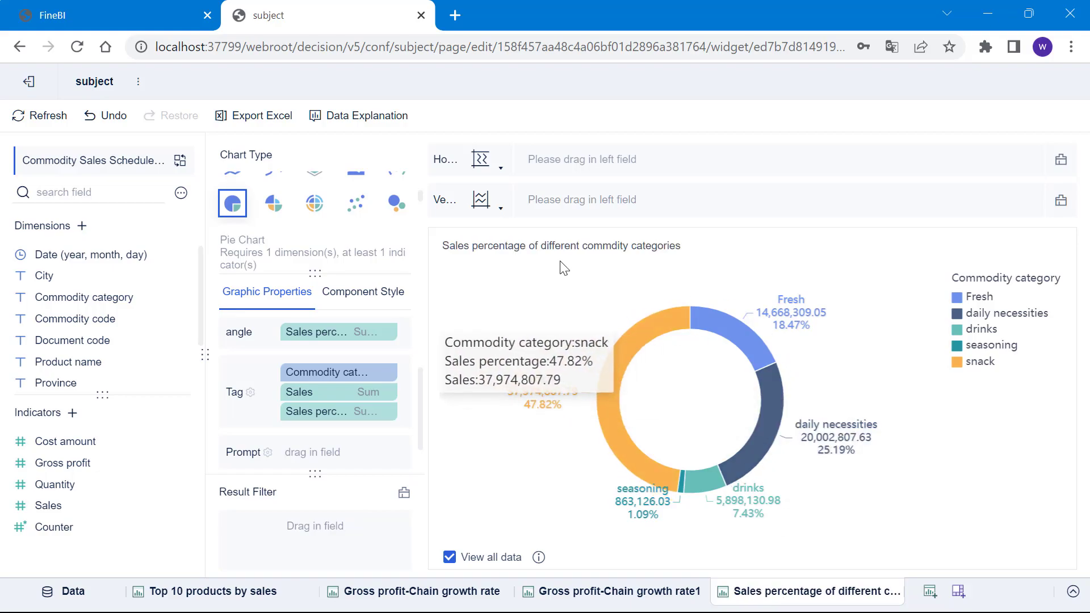